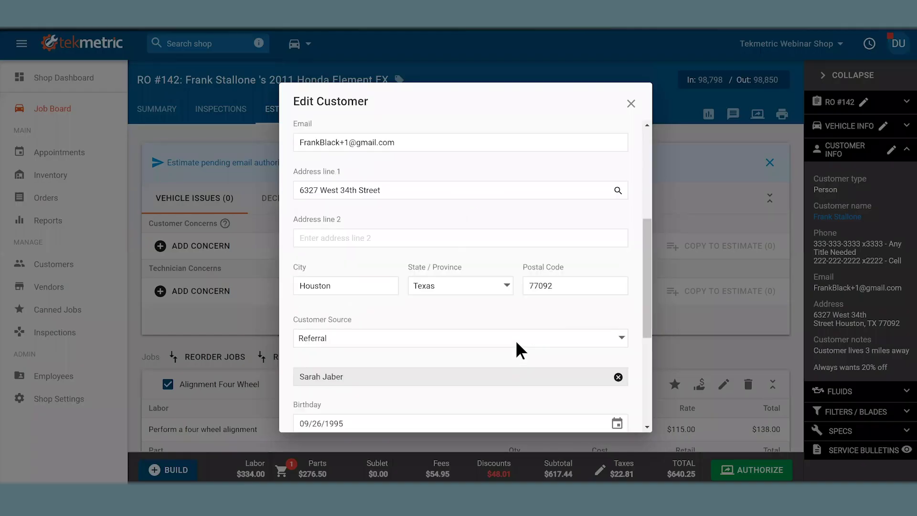
Review the customer source and the remaining details in the customer's edit form
{"action": "scroll", "coordinate": [478, 349], "scroll_direction": "down", "scroll_amount": 5}
{"action": "left_click", "coordinate": [463, 261]}
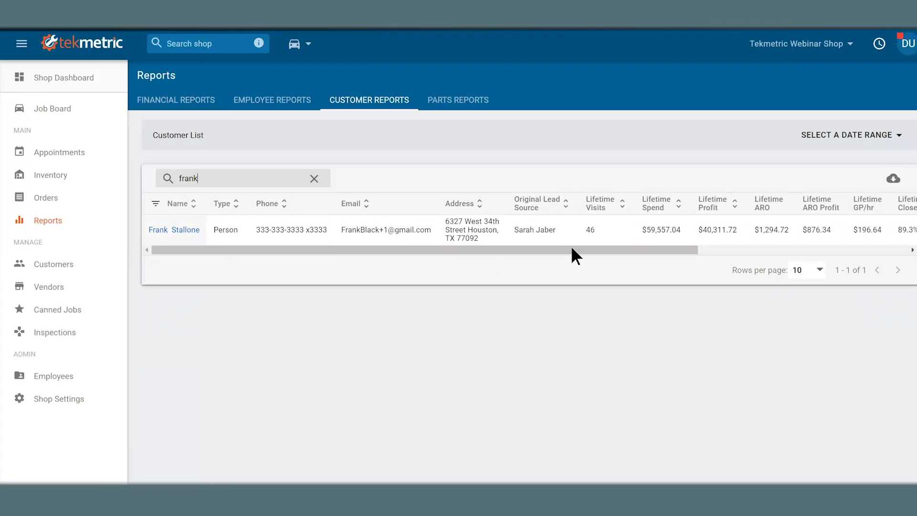
Examine the original lead source, lifetime metrics and first and last posted columns for the filtered customer in the Customer List report
{"action": "left_click_drag", "start_coordinate": [572, 247], "coordinate": [883, 273]}
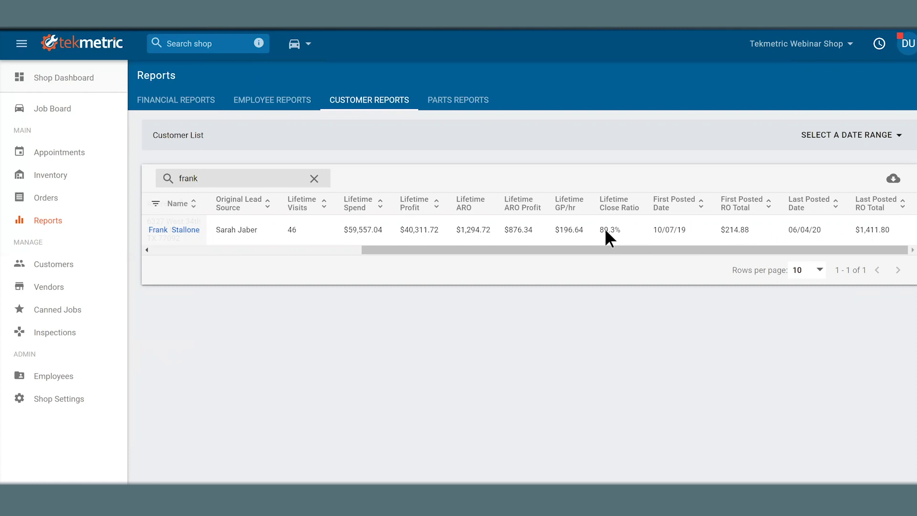
{"action": "left_click_drag", "start_coordinate": [566, 250], "coordinate": [455, 257]}
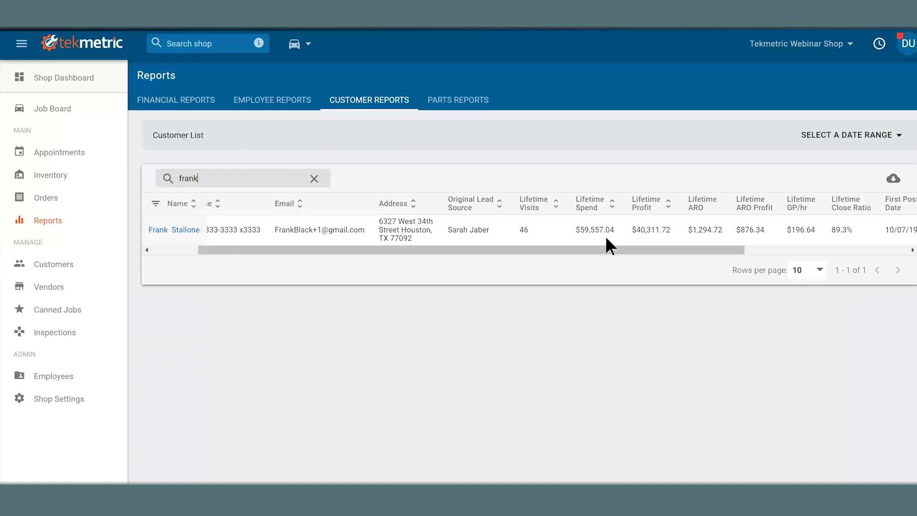
{"action": "left_click_drag", "start_coordinate": [627, 252], "coordinate": [694, 261]}
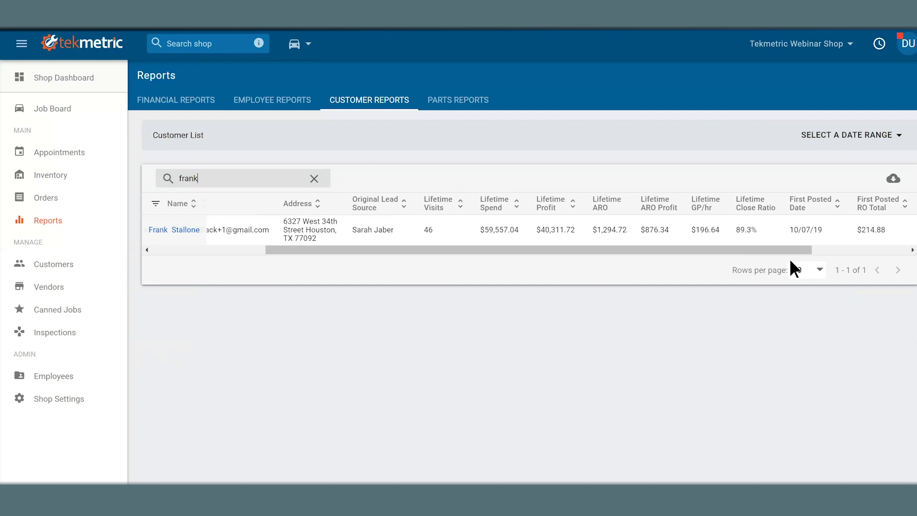
{"action": "left_click_drag", "start_coordinate": [780, 251], "coordinate": [870, 264]}
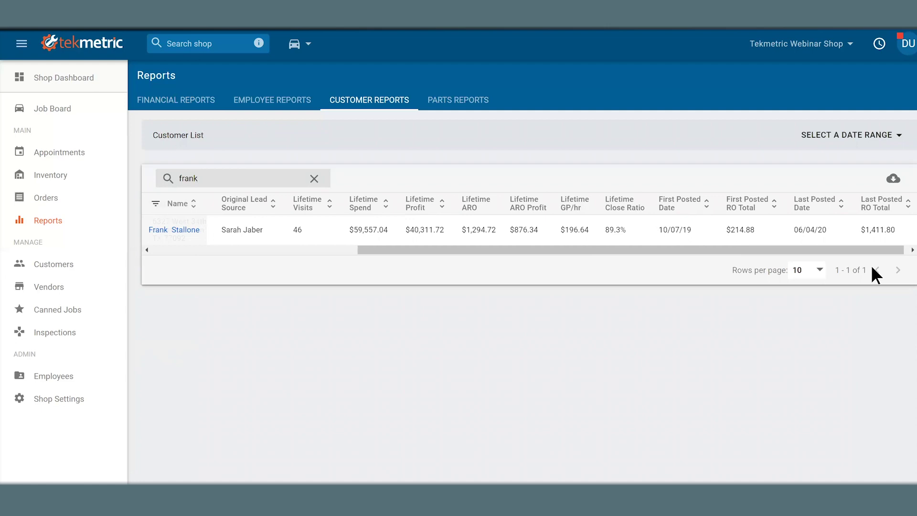
Open the filtered customer's profile from the report and show their declined jobs
{"action": "left_click", "coordinate": [177, 230]}
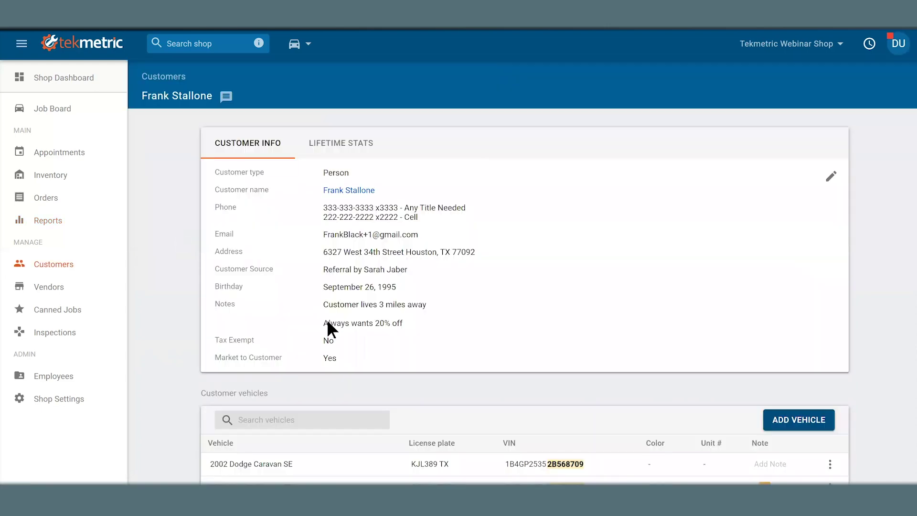
{"action": "scroll", "coordinate": [332, 356], "scroll_direction": "down", "scroll_amount": 8}
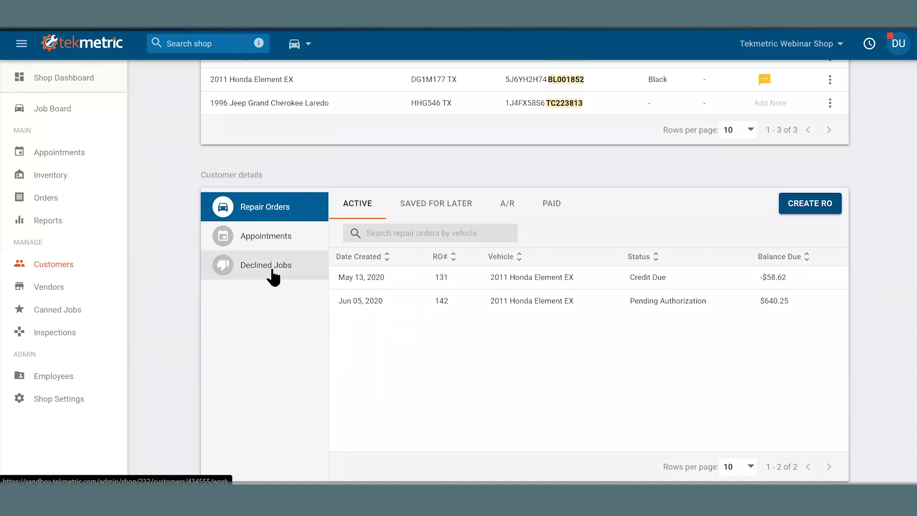
{"action": "left_click", "coordinate": [273, 276]}
{"action": "scroll", "coordinate": [677, 382], "scroll_direction": "down", "scroll_amount": 1}
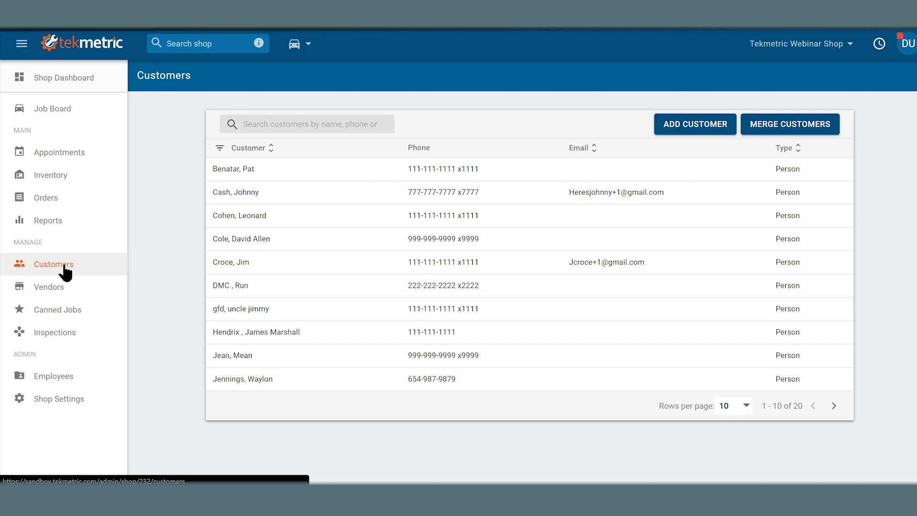
Open the profile of the fourth customer in the customer list and show their lifetime stats
{"action": "left_click", "coordinate": [268, 237]}
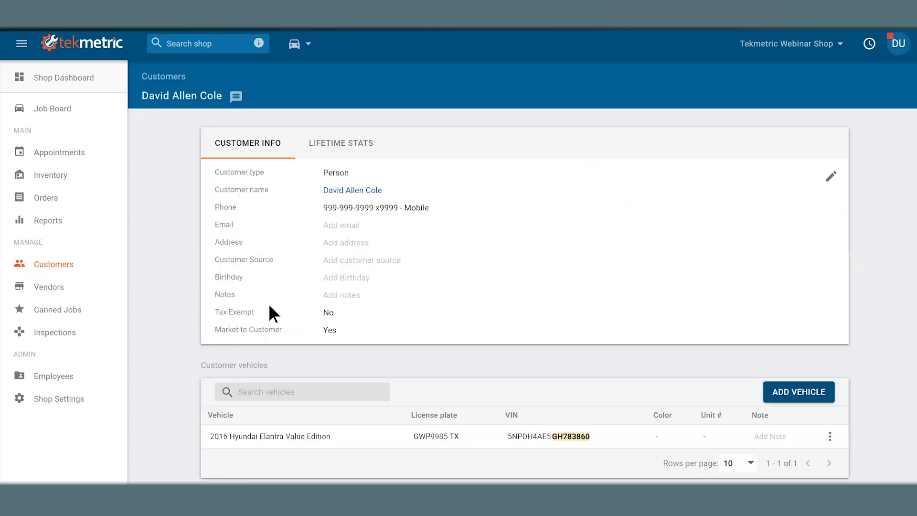
{"action": "scroll", "coordinate": [270, 305], "scroll_direction": "down", "scroll_amount": 1}
{"action": "left_click", "coordinate": [354, 86]}
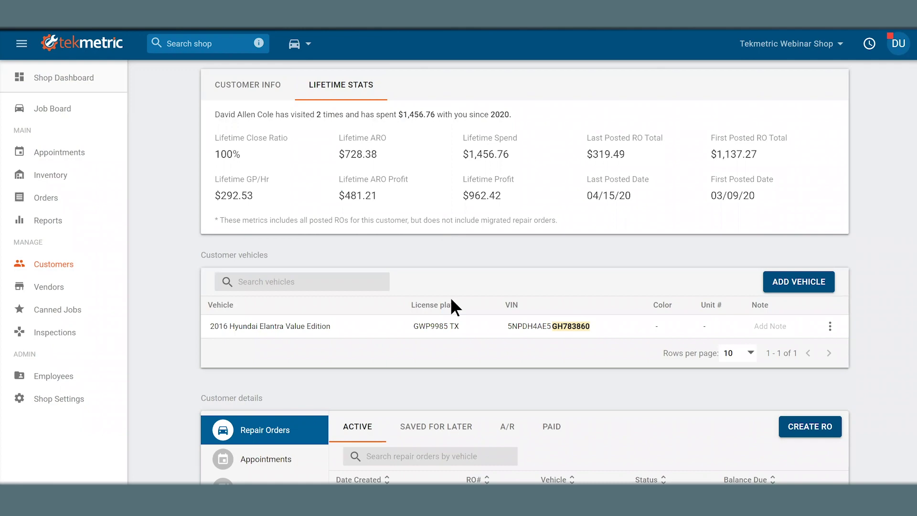
Check this customer's declined jobs in the customer details, and return to the lifetime stats
{"action": "scroll", "coordinate": [452, 300], "scroll_direction": "down", "scroll_amount": 3}
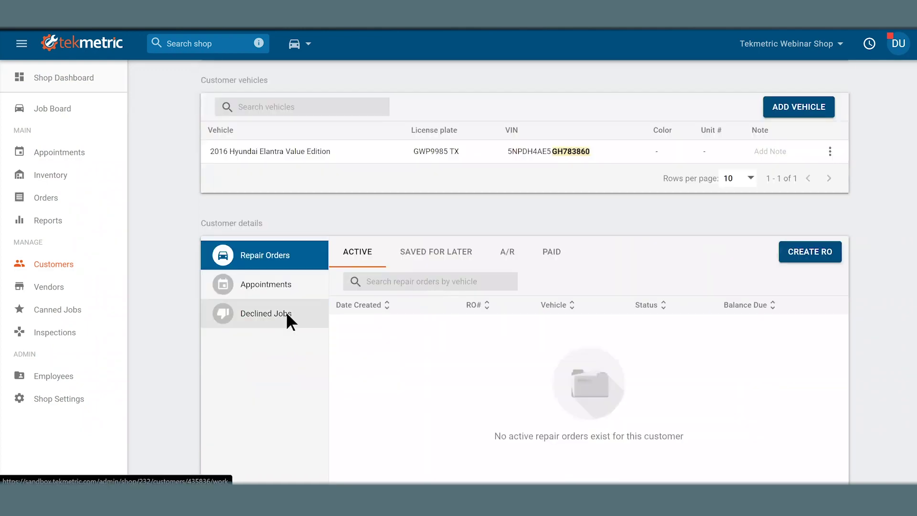
{"action": "left_click", "coordinate": [288, 316]}
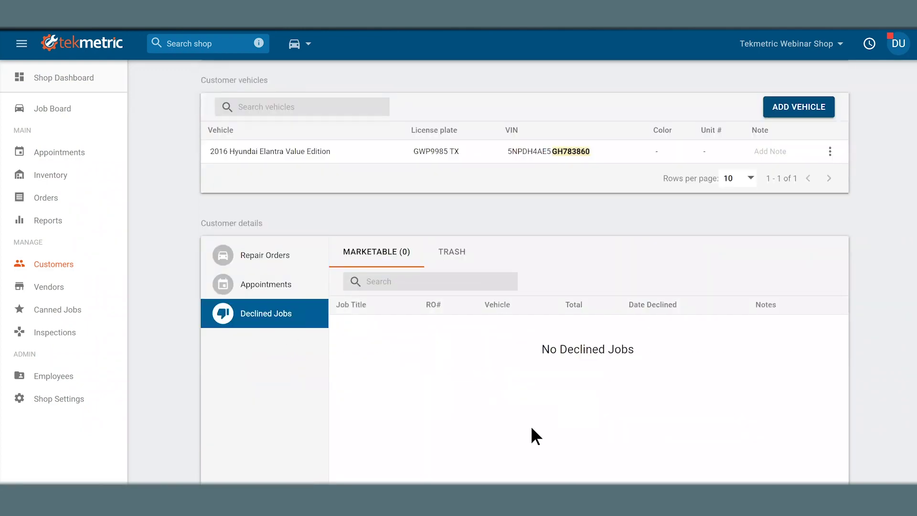
{"action": "scroll", "coordinate": [530, 426], "scroll_direction": "up", "scroll_amount": 4}
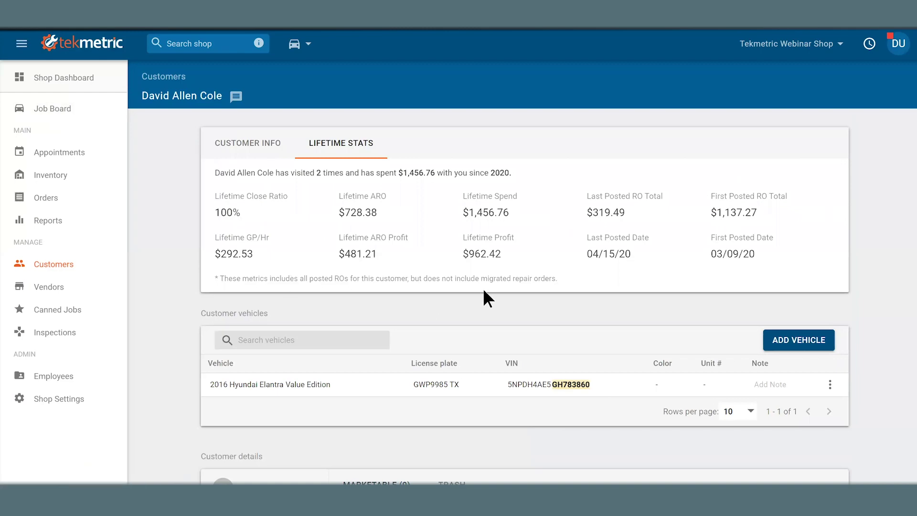
Start a new repair order from the job board and view the Customer Source options in the new customer form, closing it without saving
{"action": "left_click", "coordinate": [81, 110]}
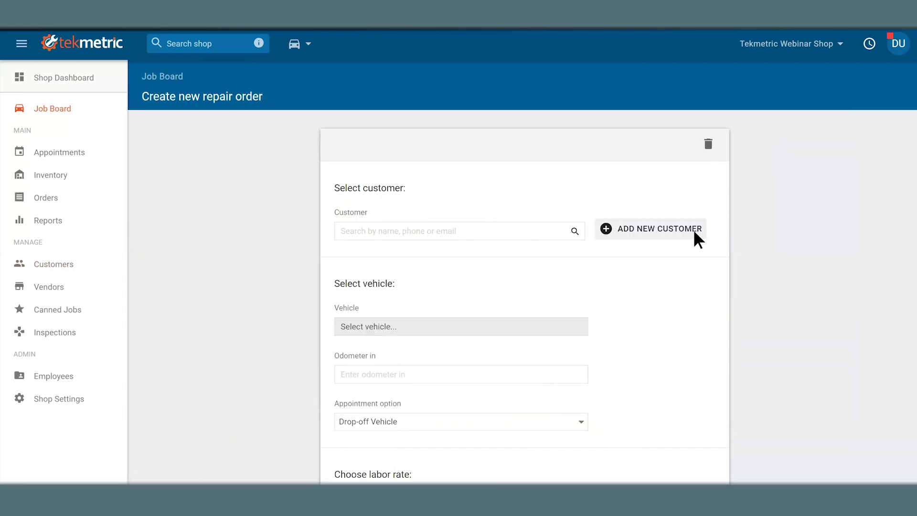
{"action": "left_click", "coordinate": [694, 231]}
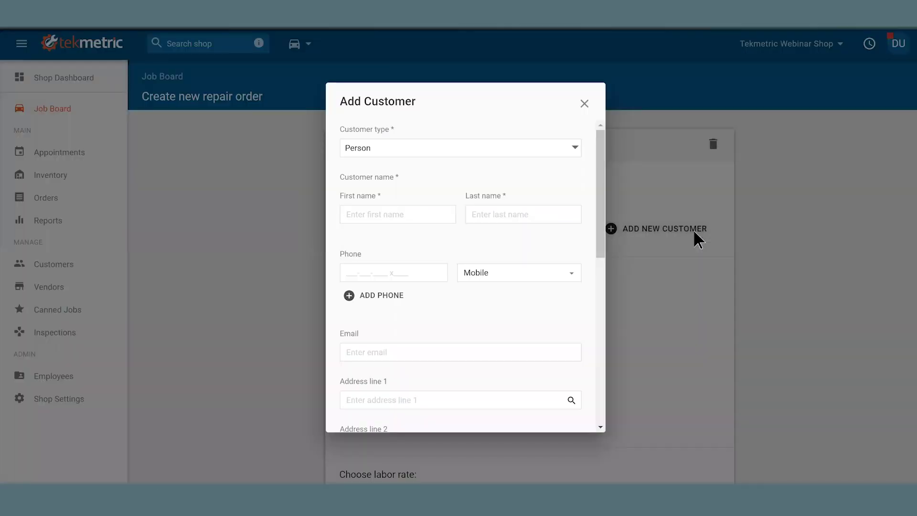
{"action": "scroll", "coordinate": [544, 354], "scroll_direction": "down", "scroll_amount": 6}
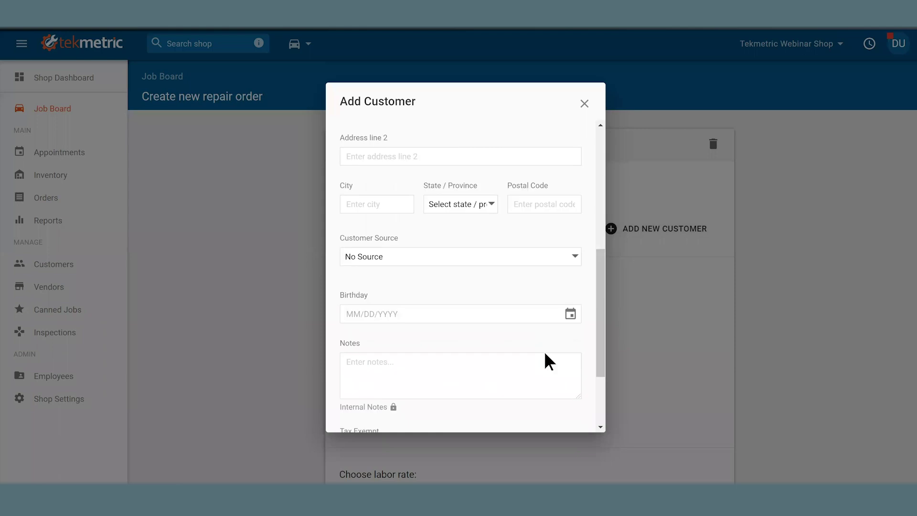
{"action": "left_click", "coordinate": [542, 263]}
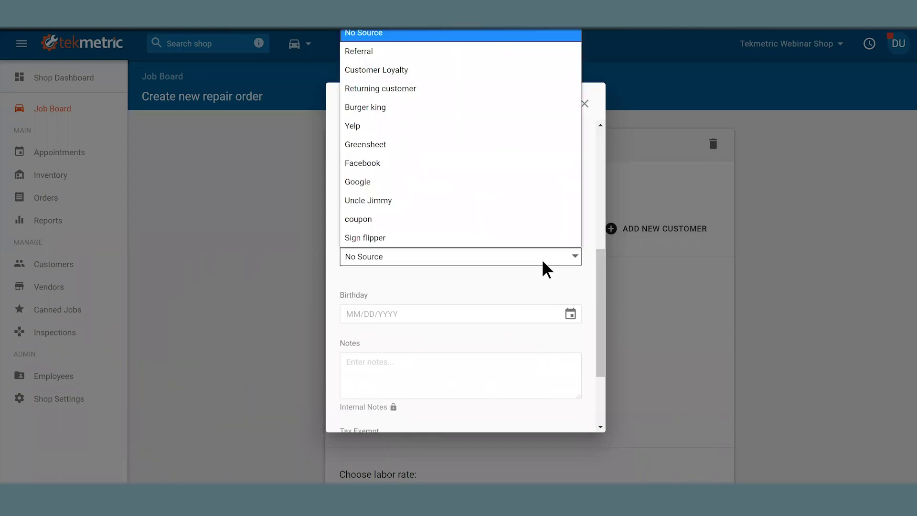
{"action": "scroll", "coordinate": [543, 263], "scroll_direction": "up", "scroll_amount": 4}
{"action": "scroll", "coordinate": [535, 372], "scroll_direction": "down", "scroll_amount": 2}
{"action": "left_click", "coordinate": [546, 380]}
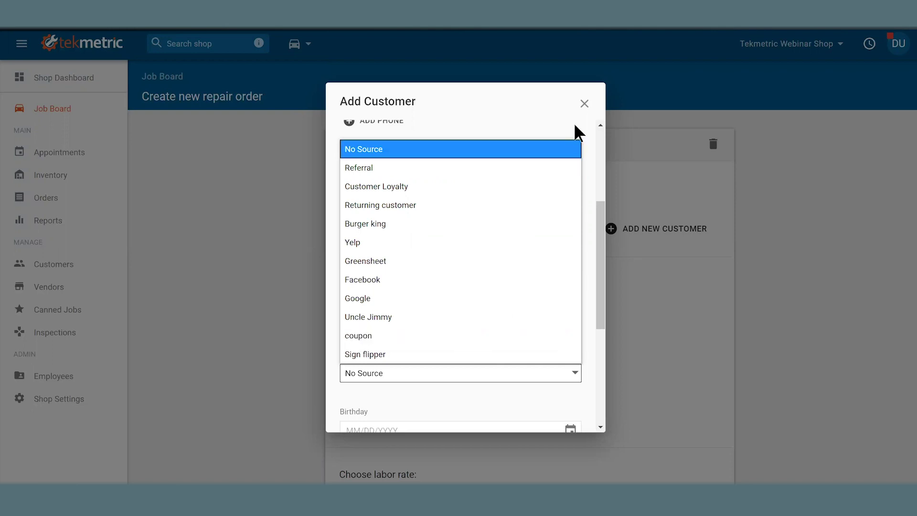
{"action": "left_click", "coordinate": [587, 119]}
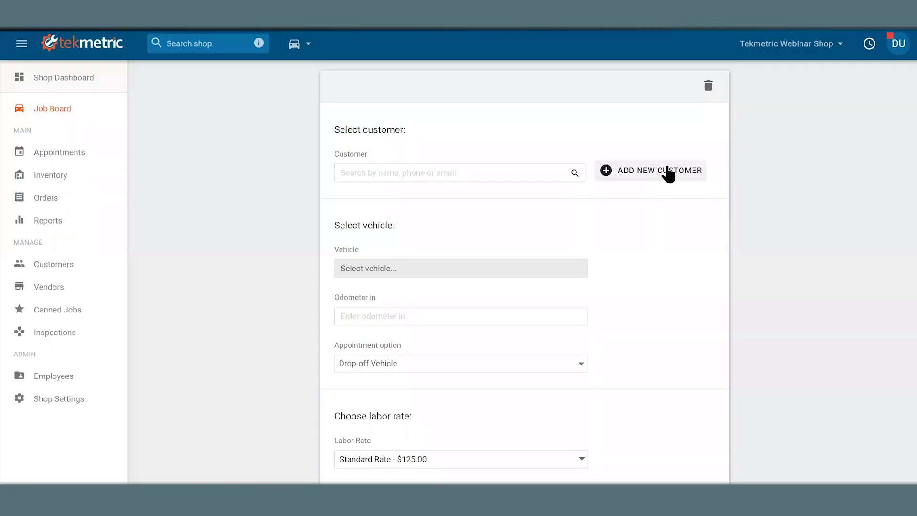
Reopen the new customer form, review its address, customer source, birthday and notes fields, and close it without saving
{"action": "left_click", "coordinate": [667, 174]}
{"action": "scroll", "coordinate": [518, 381], "scroll_direction": "down", "scroll_amount": 3}
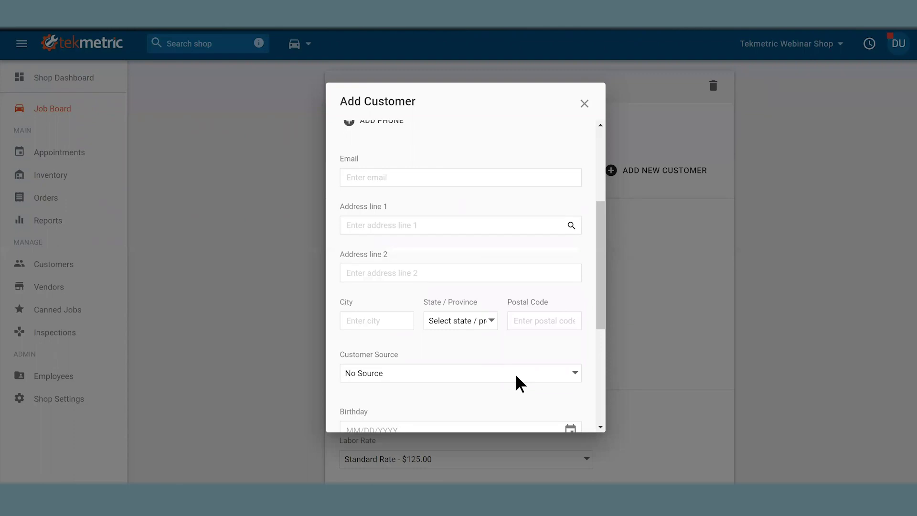
{"action": "scroll", "coordinate": [520, 382], "scroll_direction": "down", "scroll_amount": 4}
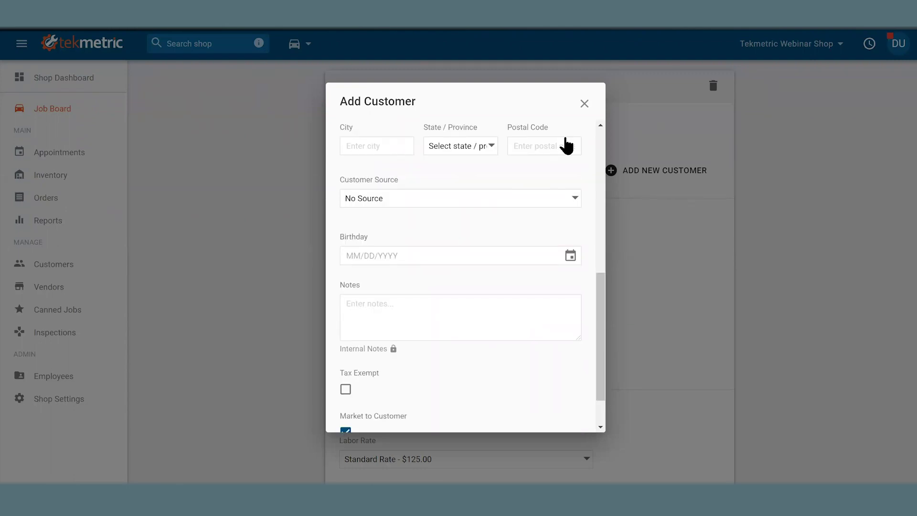
{"action": "left_click", "coordinate": [584, 104]}
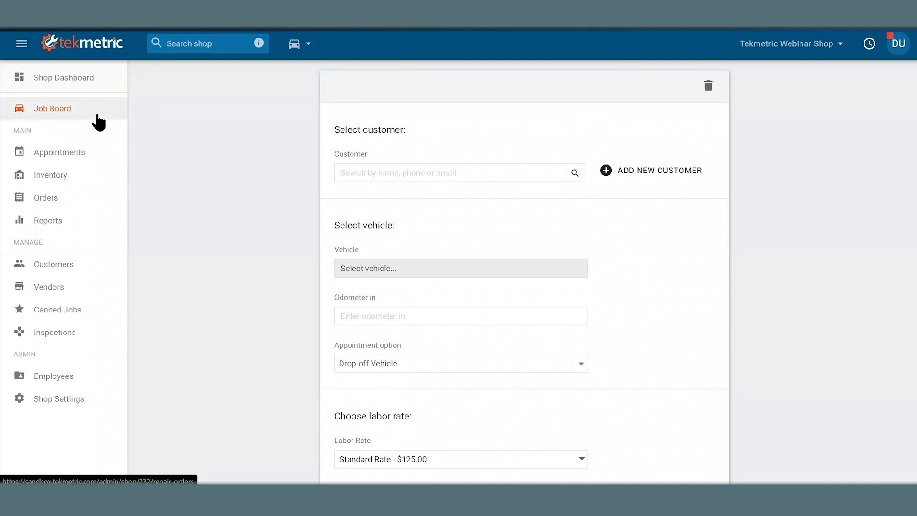
Open the 2002 Acura RSX repair order from the job board and display its vehicle history report
{"action": "left_click", "coordinate": [97, 115]}
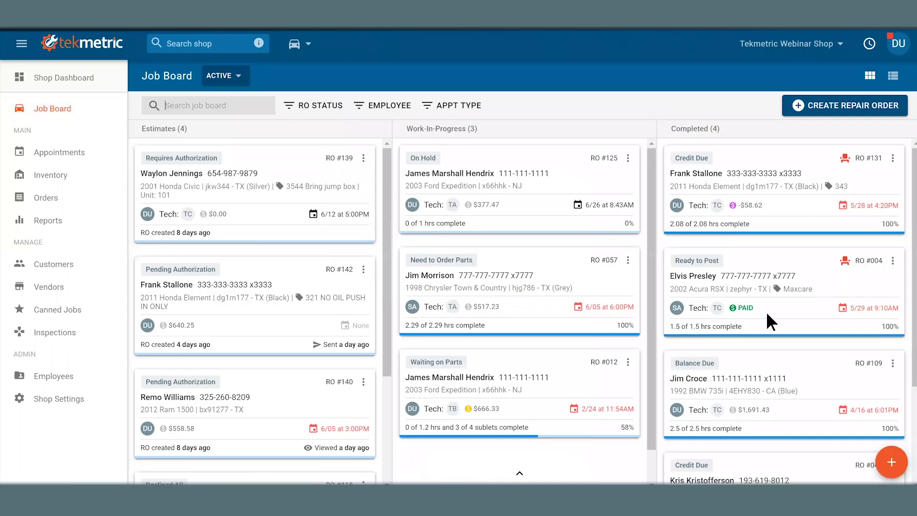
{"action": "left_click", "coordinate": [765, 311]}
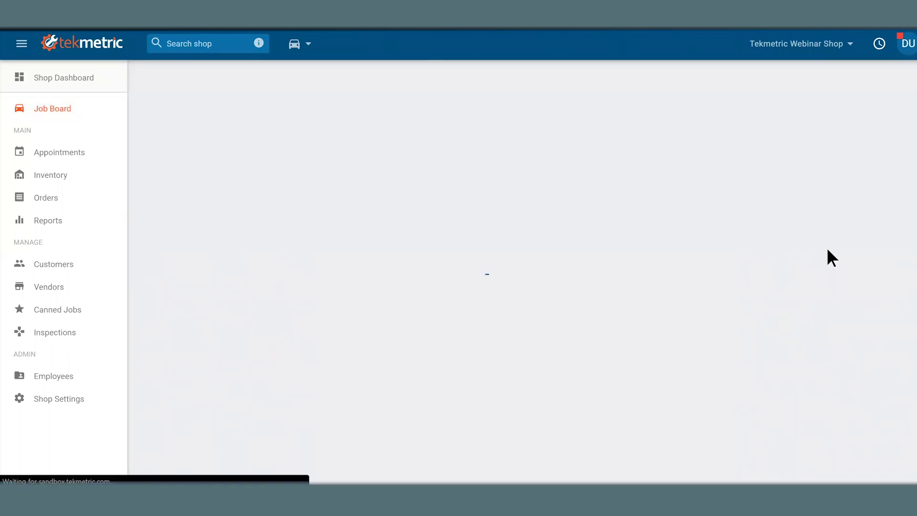
{"action": "scroll", "coordinate": [868, 248], "scroll_direction": "down", "scroll_amount": 3}
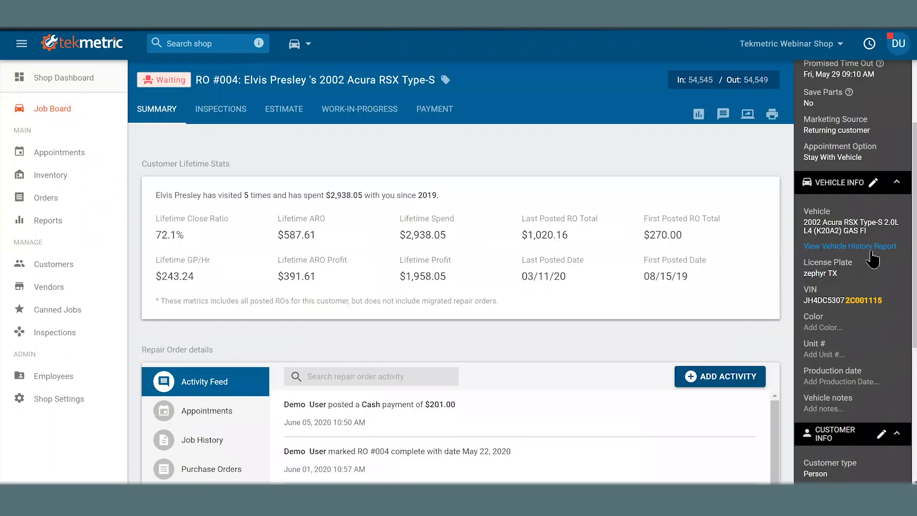
{"action": "left_click", "coordinate": [867, 247]}
Examine the dates, odometer readings and service descriptions throughout the CARFAX vehicle history report
{"action": "scroll", "coordinate": [560, 320], "scroll_direction": "down", "scroll_amount": 10}
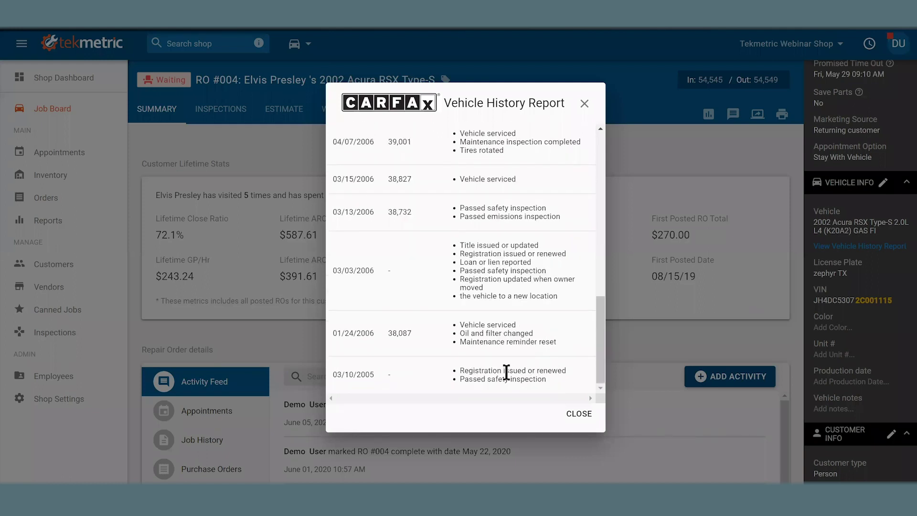
{"action": "scroll", "coordinate": [510, 327], "scroll_direction": "up", "scroll_amount": 5}
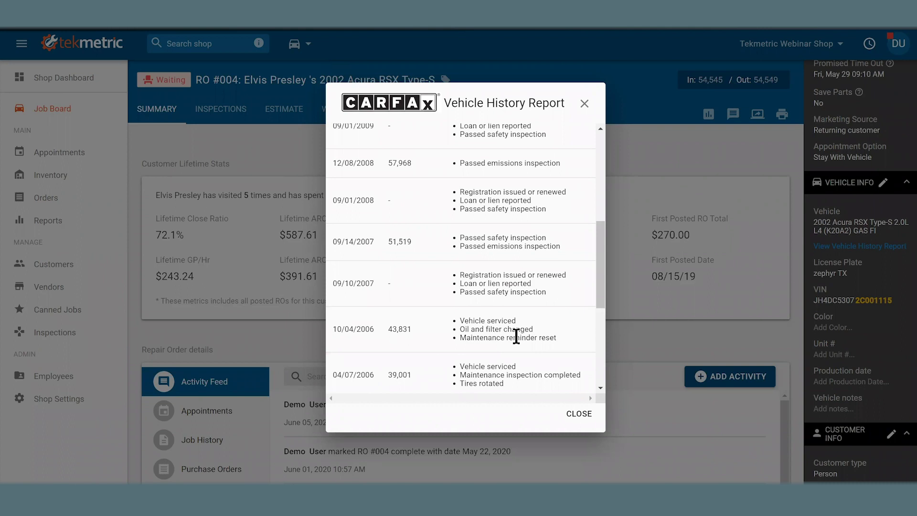
{"action": "scroll", "coordinate": [516, 336], "scroll_direction": "up", "scroll_amount": 2}
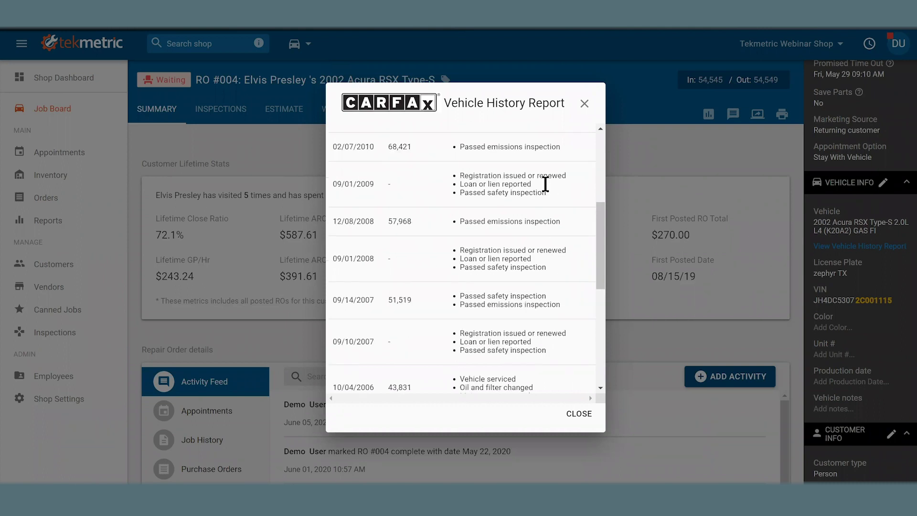
{"action": "scroll", "coordinate": [545, 183], "scroll_direction": "down", "scroll_amount": 5}
{"action": "scroll", "coordinate": [539, 282], "scroll_direction": "up", "scroll_amount": 6}
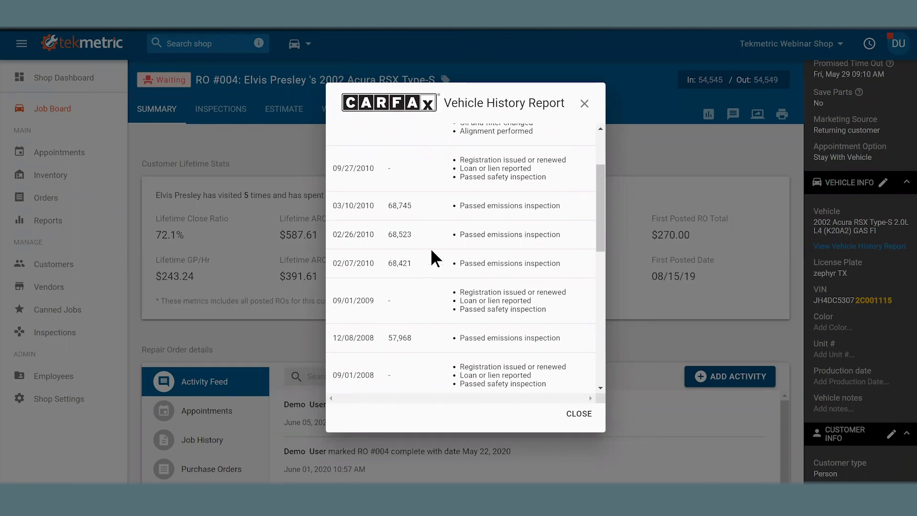
{"action": "scroll", "coordinate": [442, 245], "scroll_direction": "up", "scroll_amount": 3}
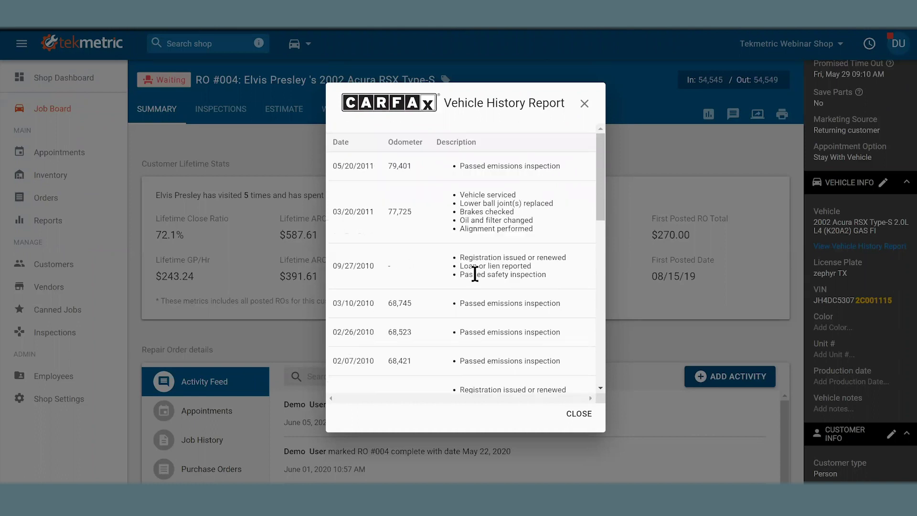